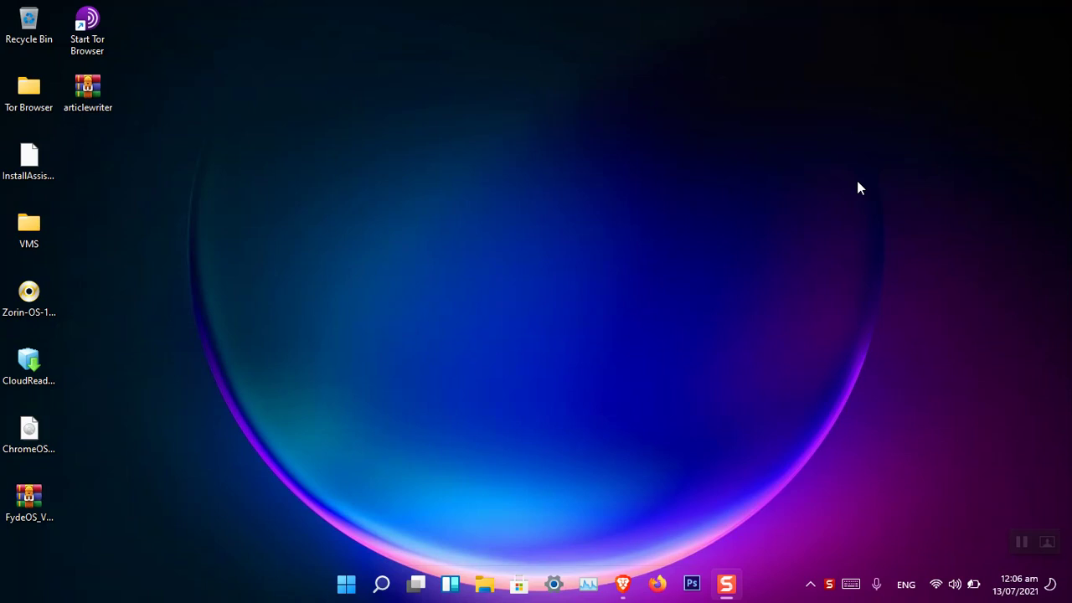
Switch to the Brave browser and read the "What Is System Restore?" section of the How-To Geek article, finishing with the browser minimized
left_click(623, 584)
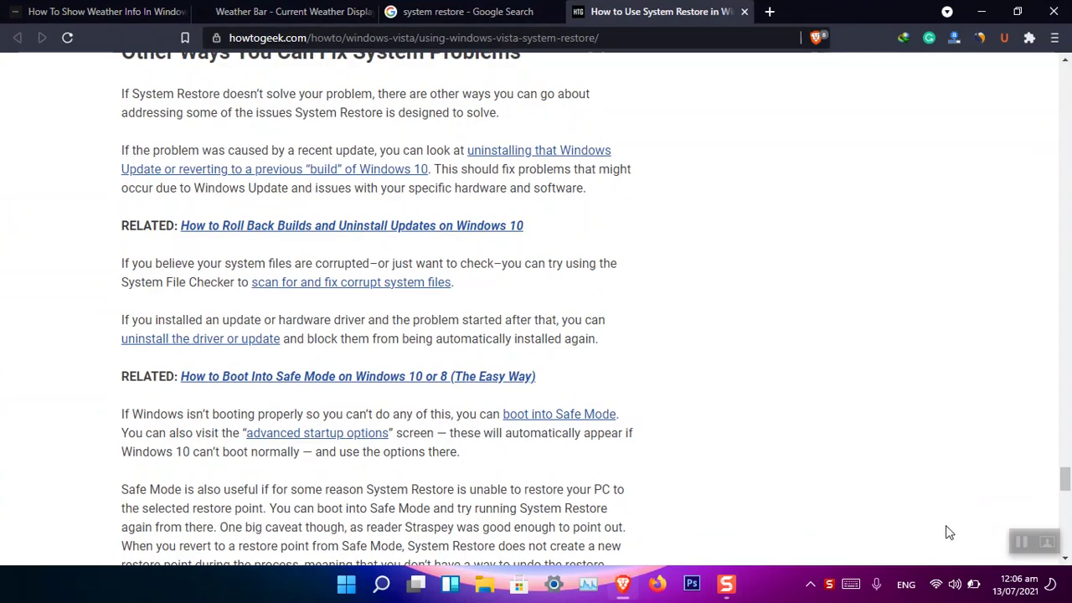
left_click_drag(1060, 491, 1052, 77)
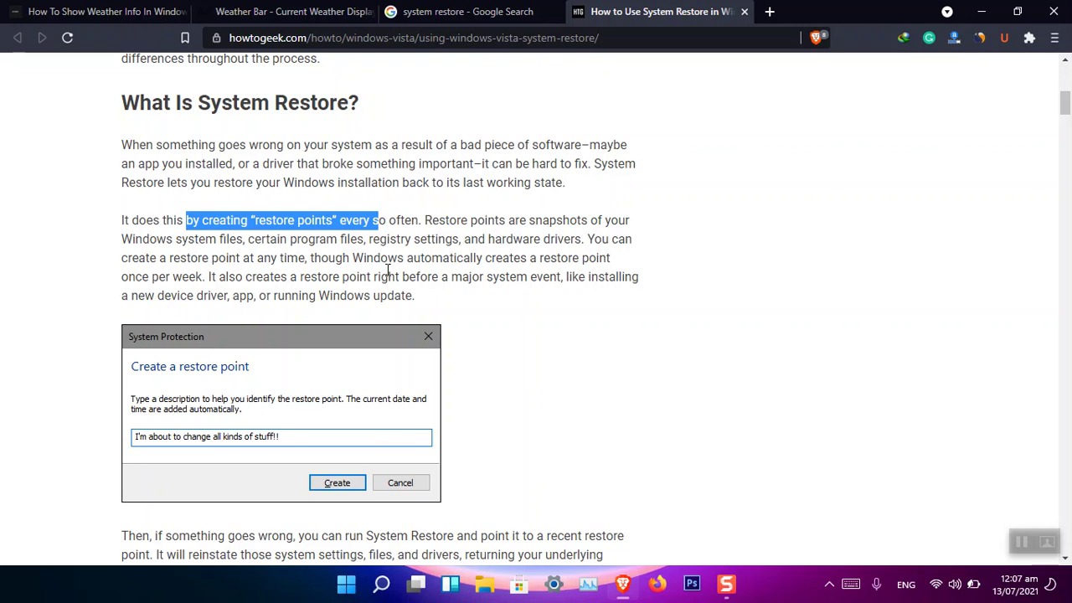
left_click(982, 11)
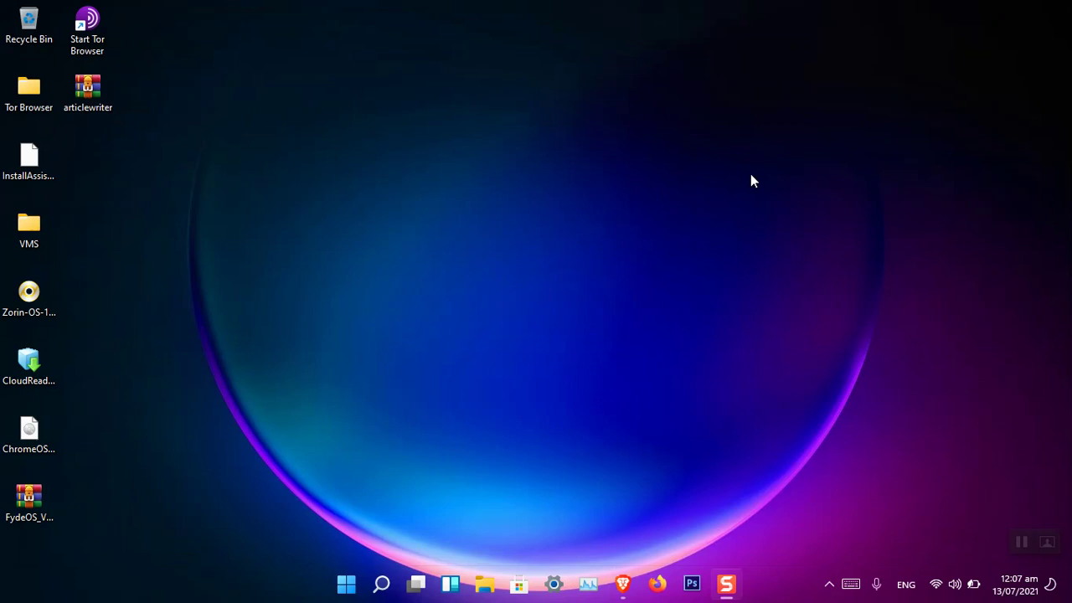
Search Windows for "create a restore point", open the matching control panel entry, and close the System Properties dialog
key("super")
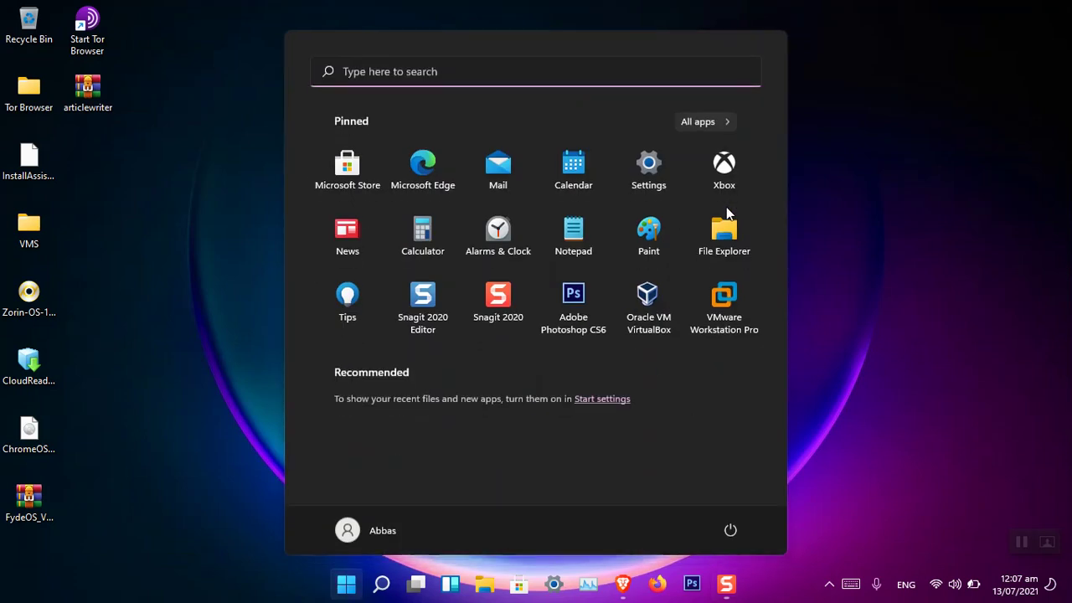
type("create a restore point")
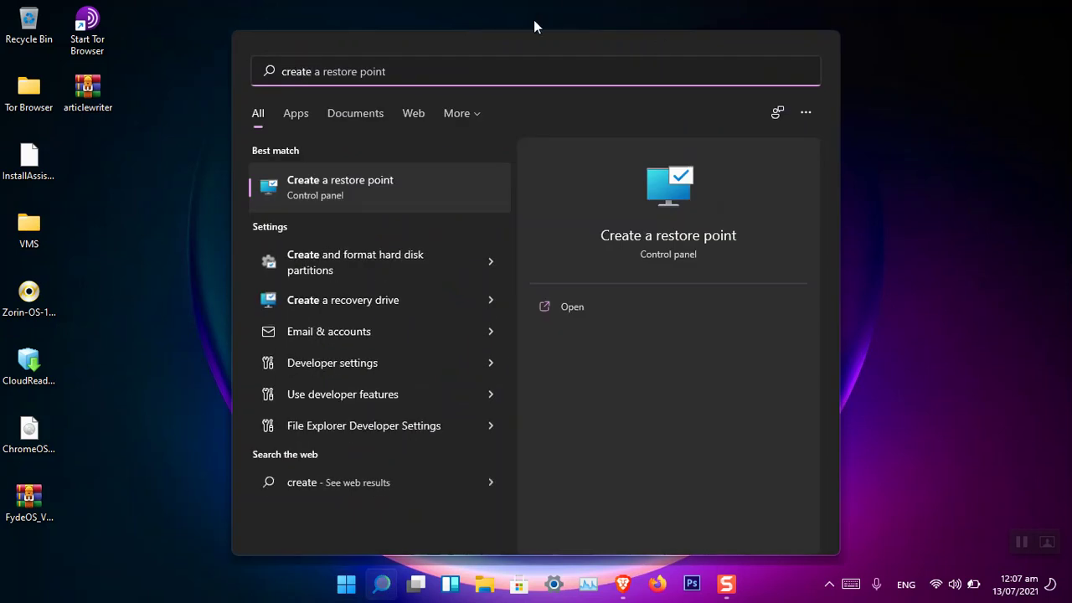
left_click(444, 81)
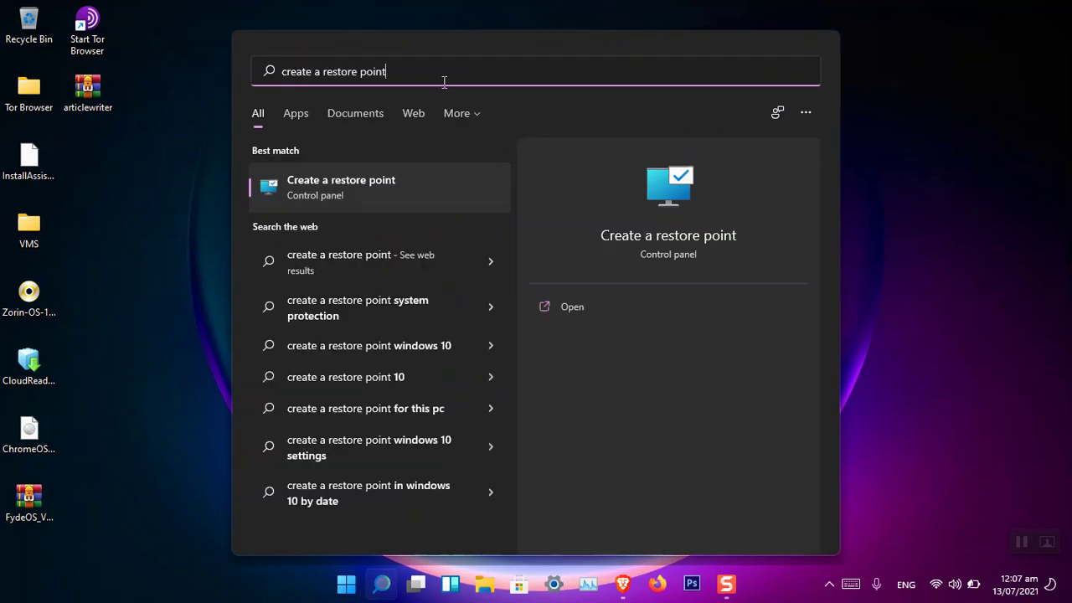
left_click(386, 193)
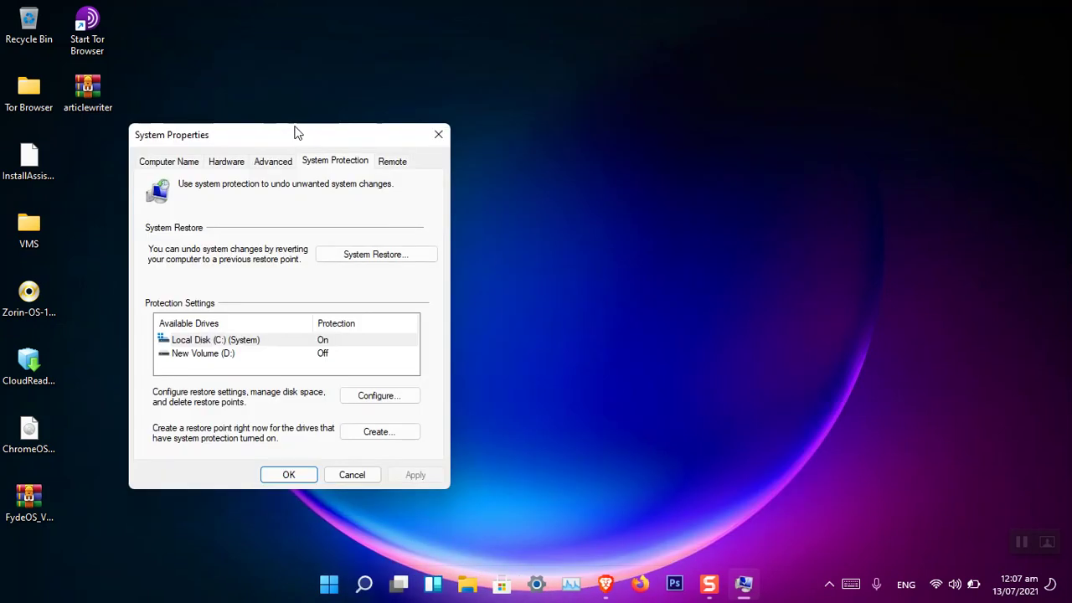
left_click_drag(298, 134, 536, 114)
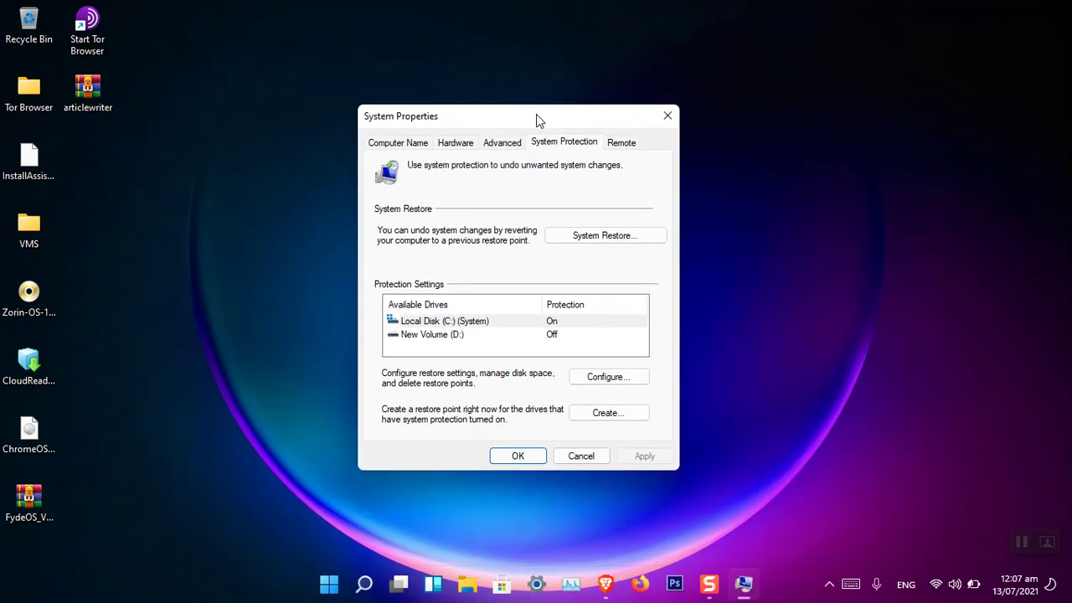
left_click(667, 118)
Run sysdm.cpl to open System Properties and show its System Protection settings
key("super+r")
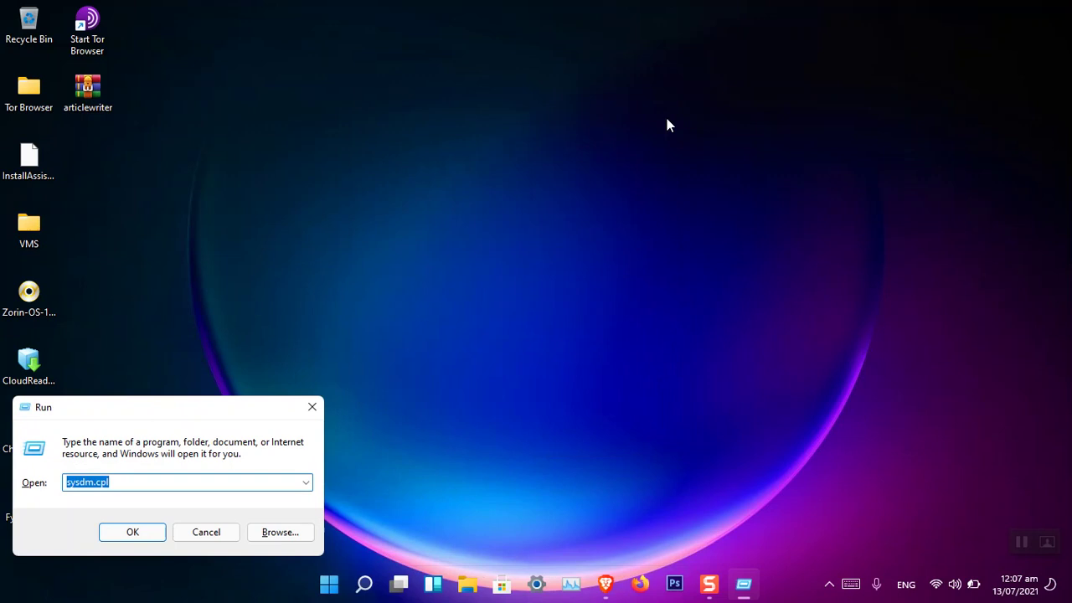
left_click(83, 484)
left_click_drag(65, 483, 108, 483)
left_click(142, 481)
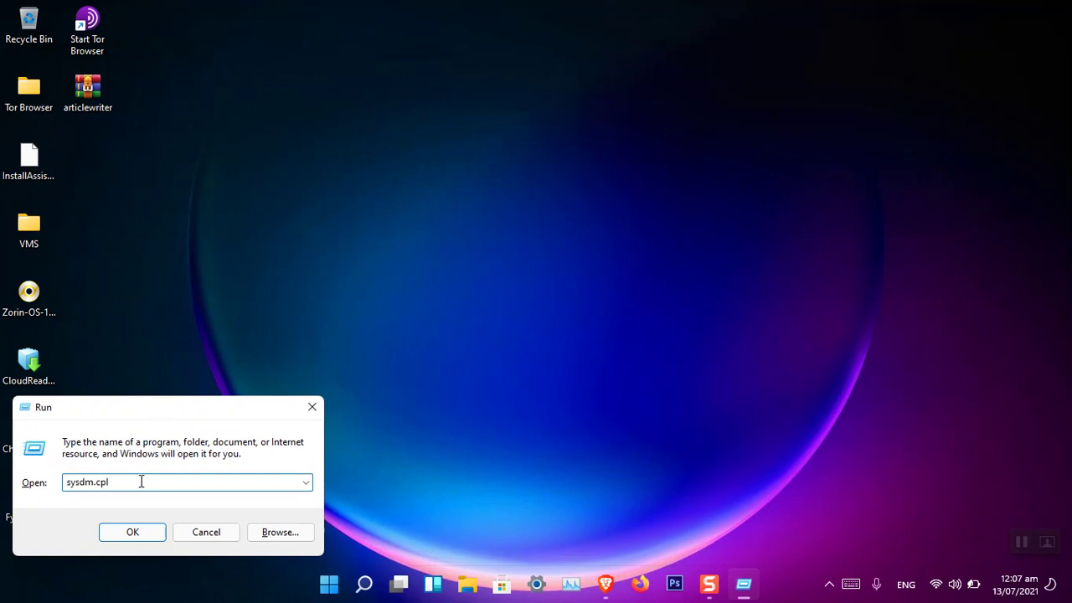
left_click(130, 531)
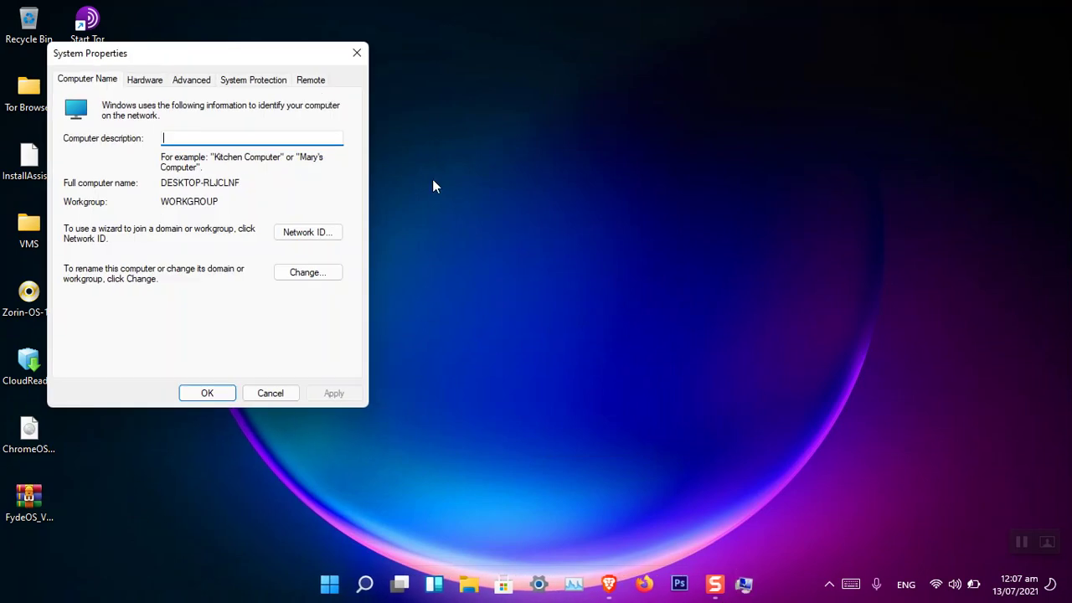
left_click_drag(206, 50, 564, 50)
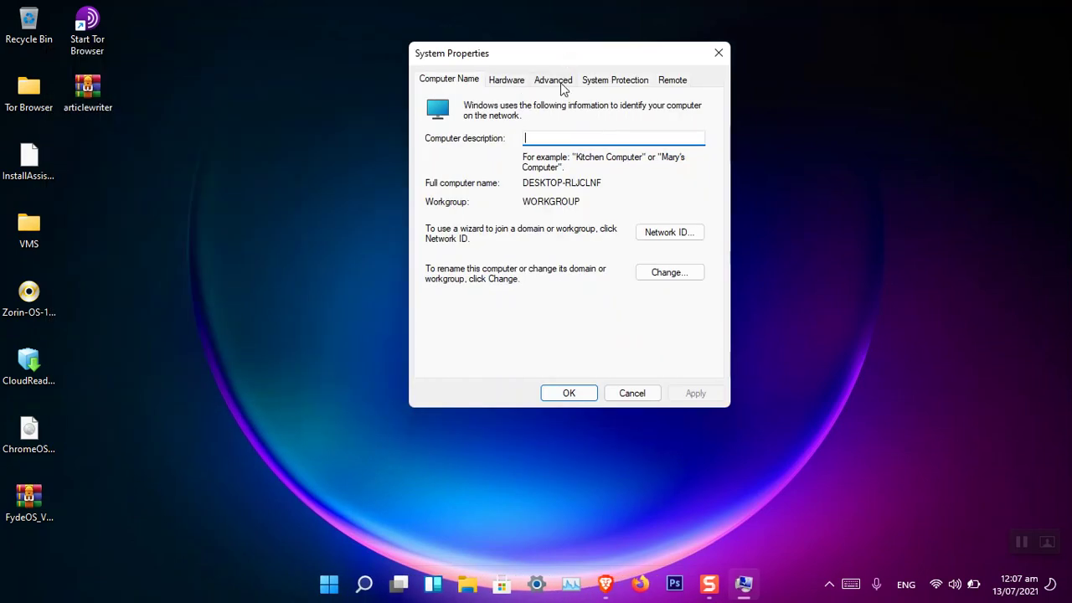
left_click(618, 86)
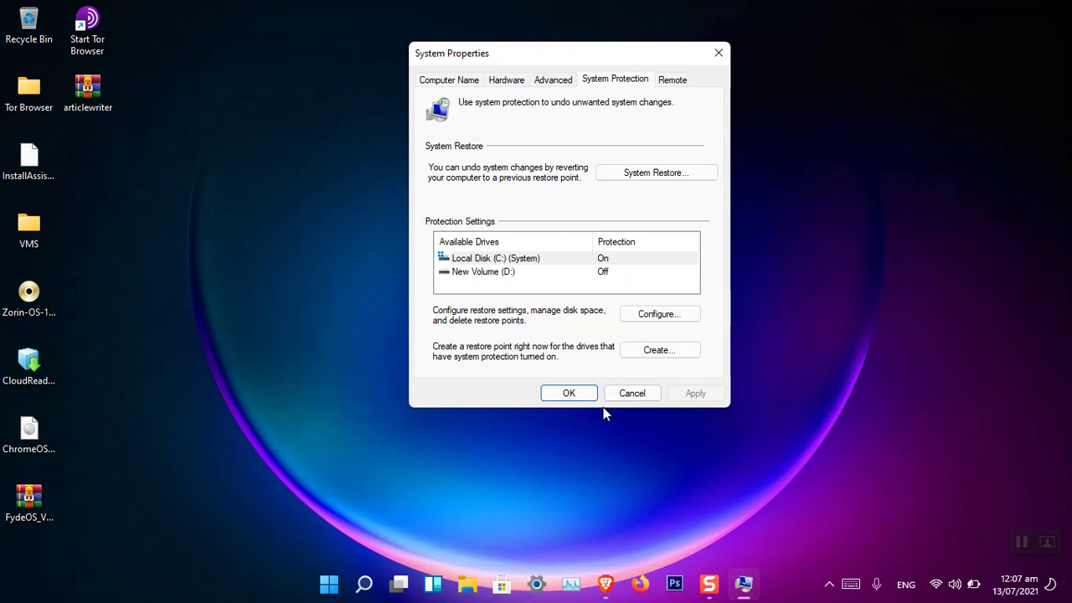
Open the System protection link from the About page of the Windows system settings
left_click(536, 584)
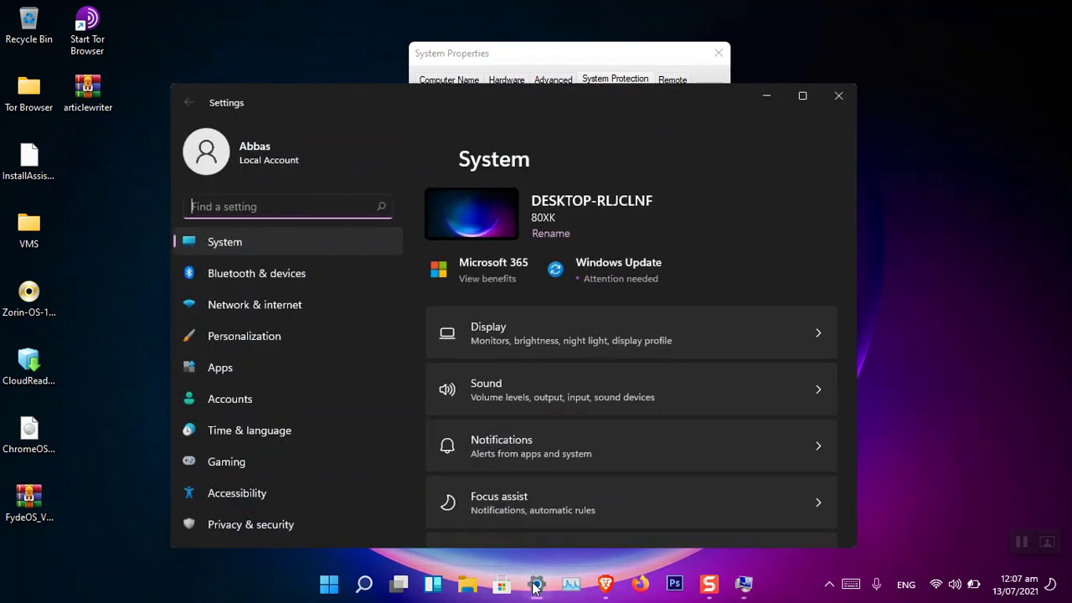
scroll(574, 373, "down", 10)
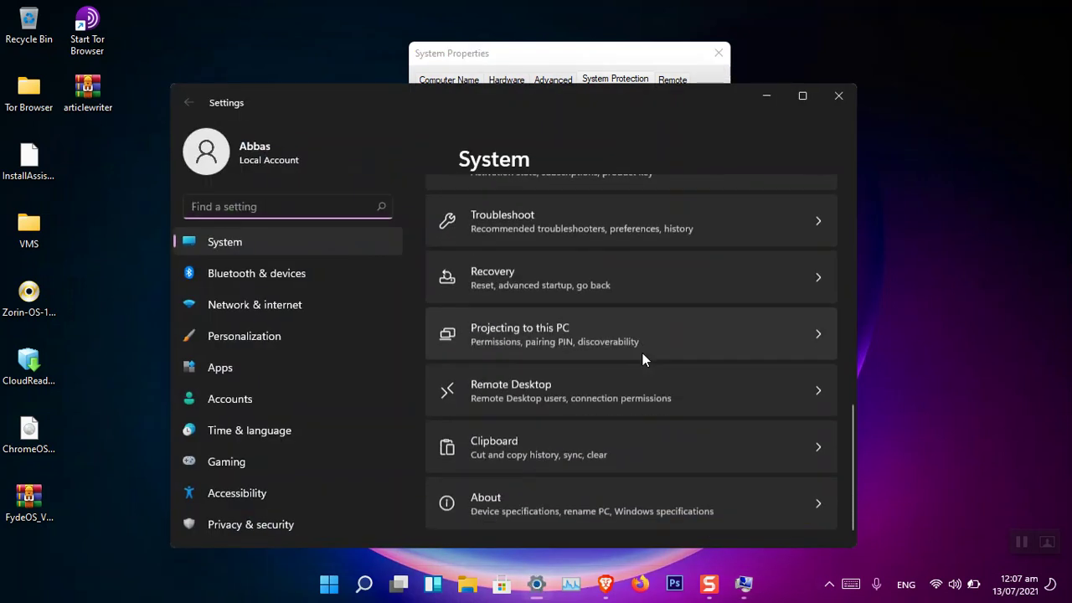
left_click(590, 493)
scroll(629, 399, "down", 2)
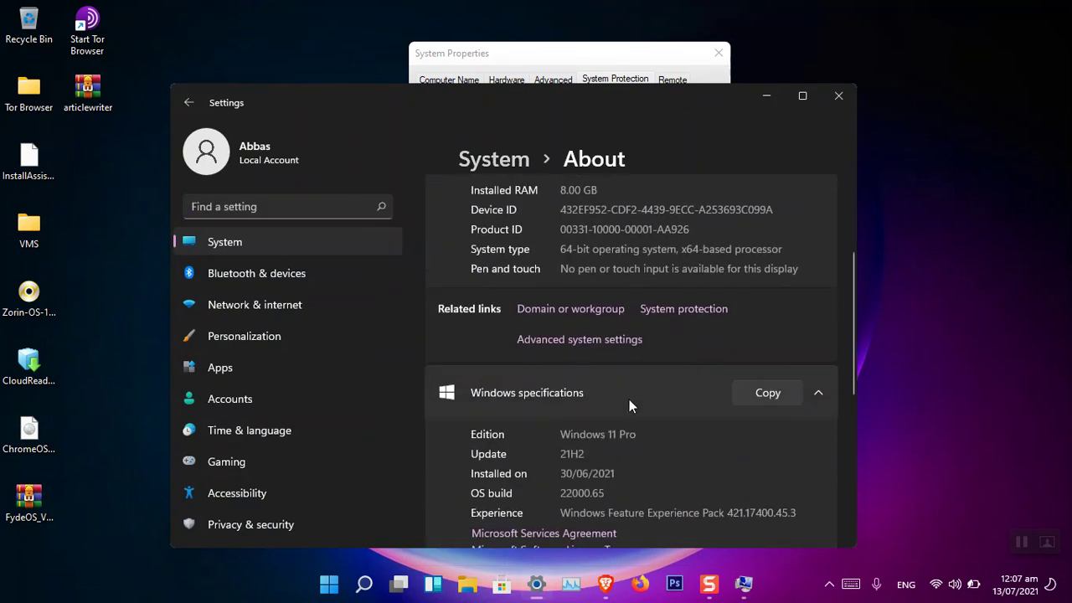
left_click(803, 96)
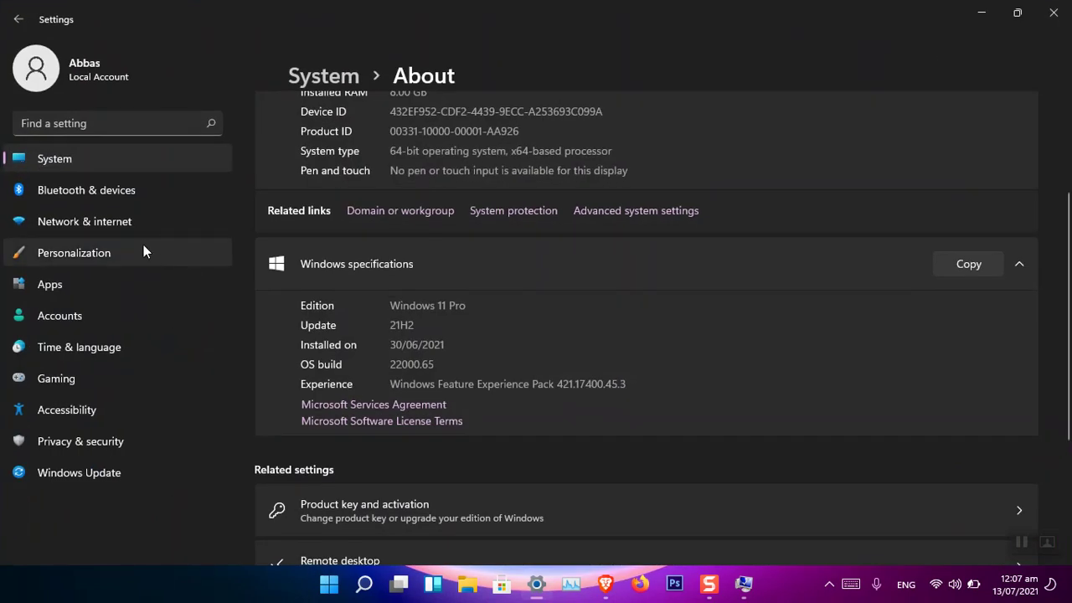
scroll(426, 208, "up", 2)
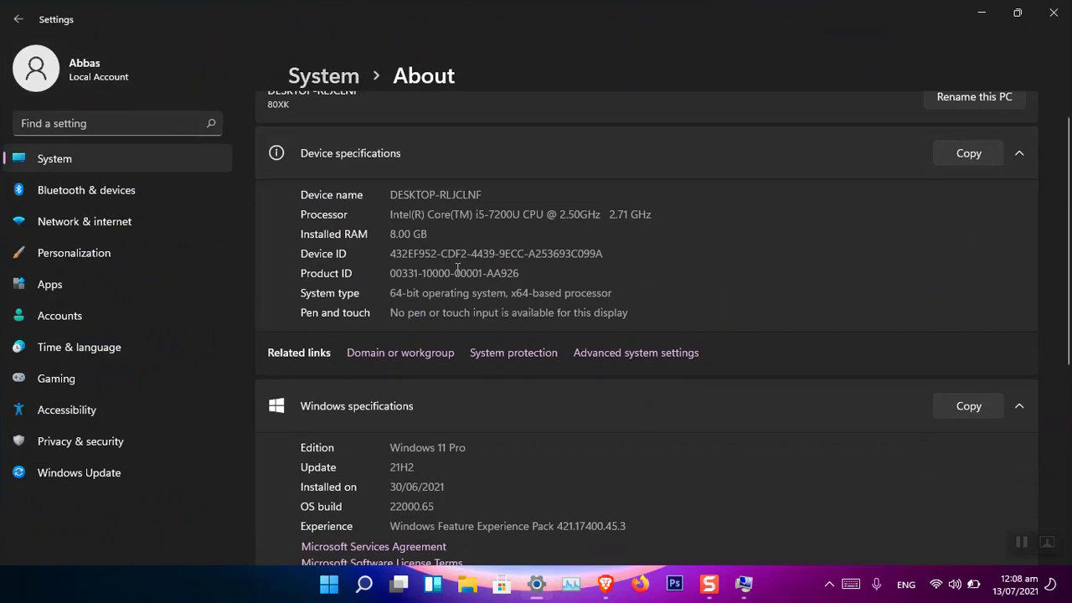
left_click(496, 355)
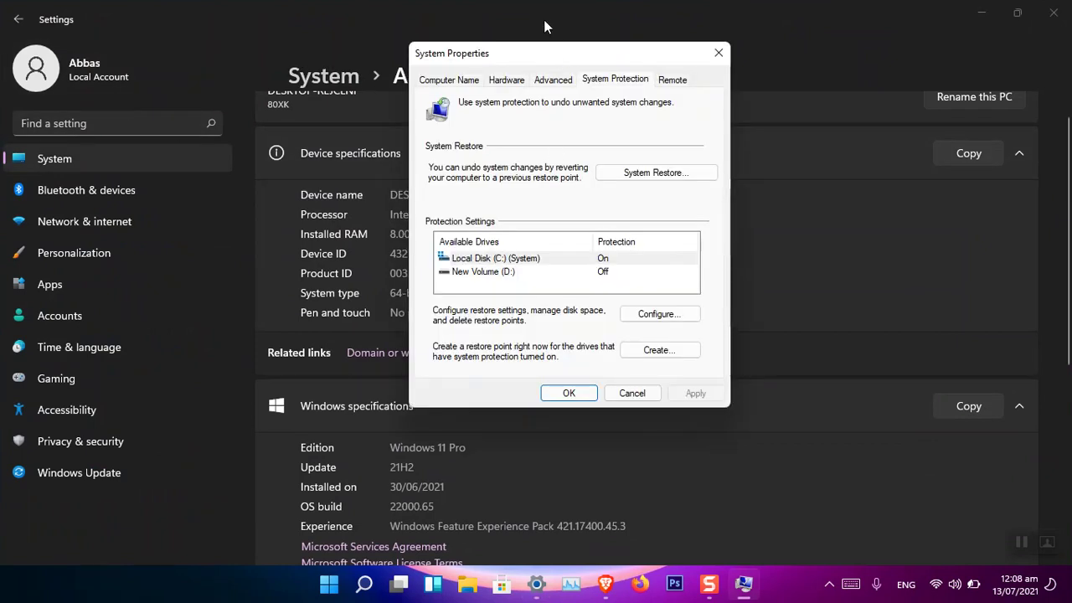
left_click_drag(552, 51, 599, 57)
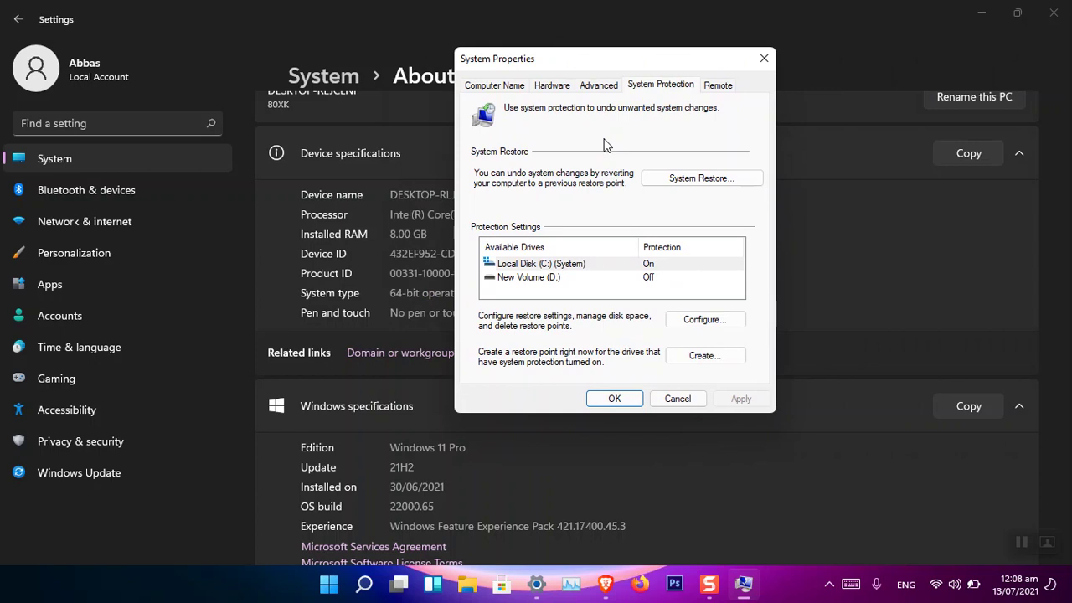
Open the protection configuration of Local Disk (C:), request deletion of all its restore points, and cancel both dialogs
left_click(529, 267)
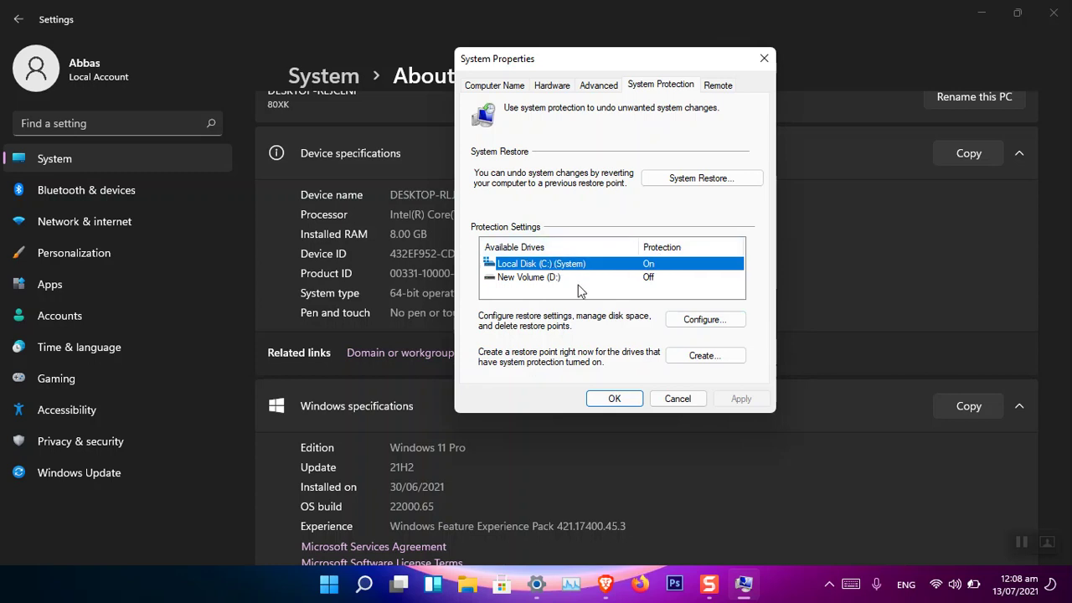
left_click(695, 319)
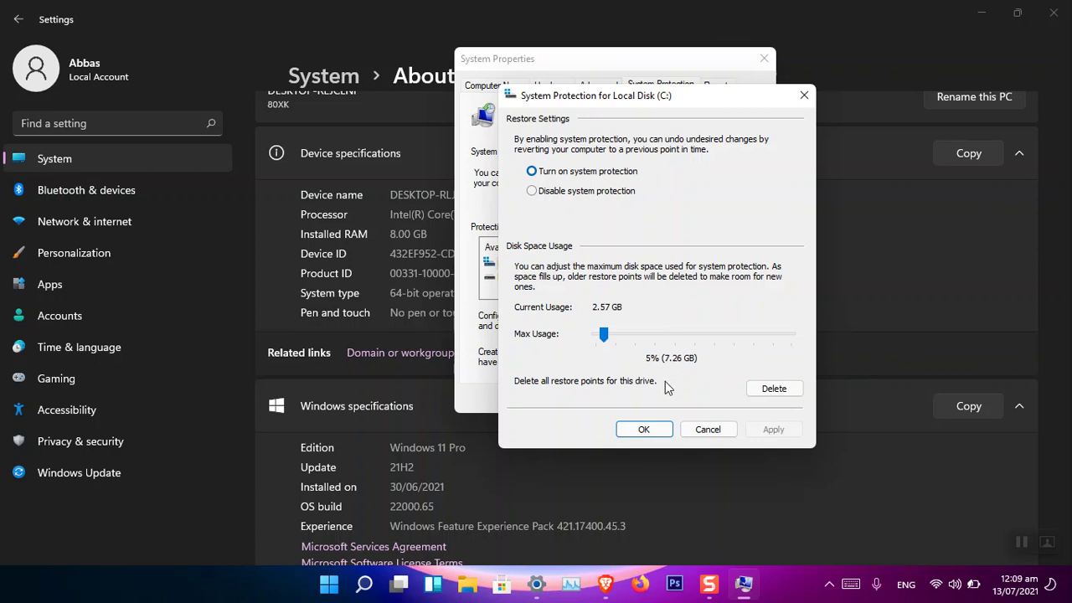
left_click(768, 391)
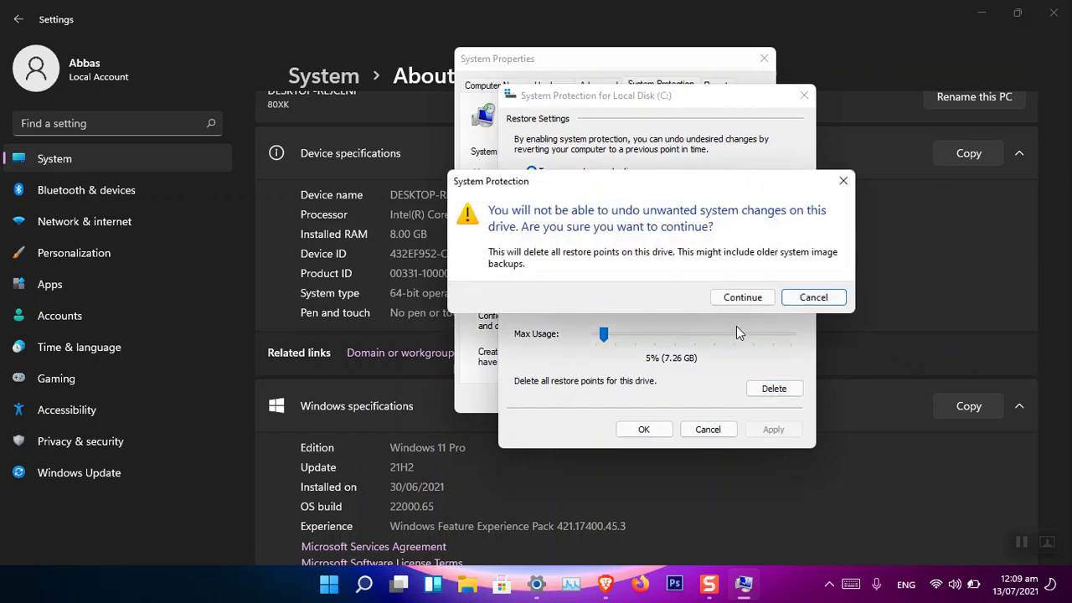
left_click(812, 297)
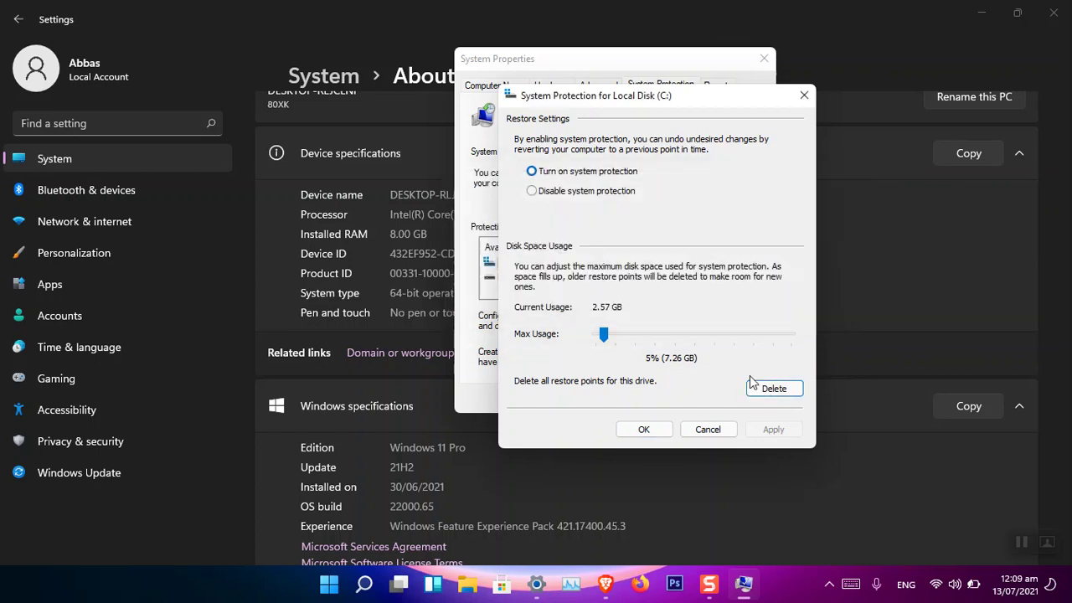
left_click(708, 429)
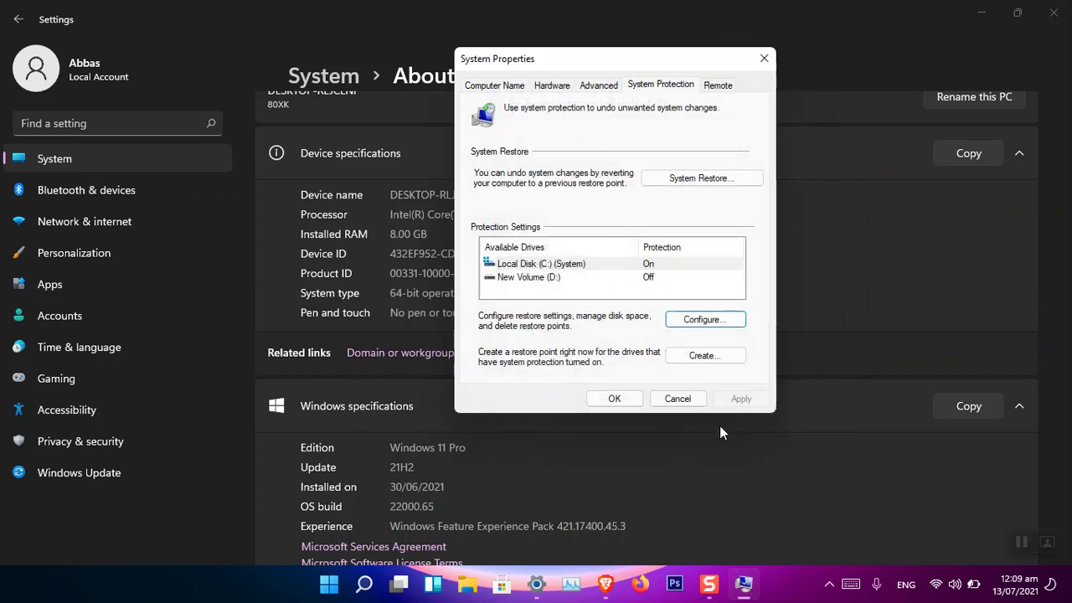
Create a restore point for Local Disk (C:) with the description "Windows 11 Just installed"
left_click(646, 266)
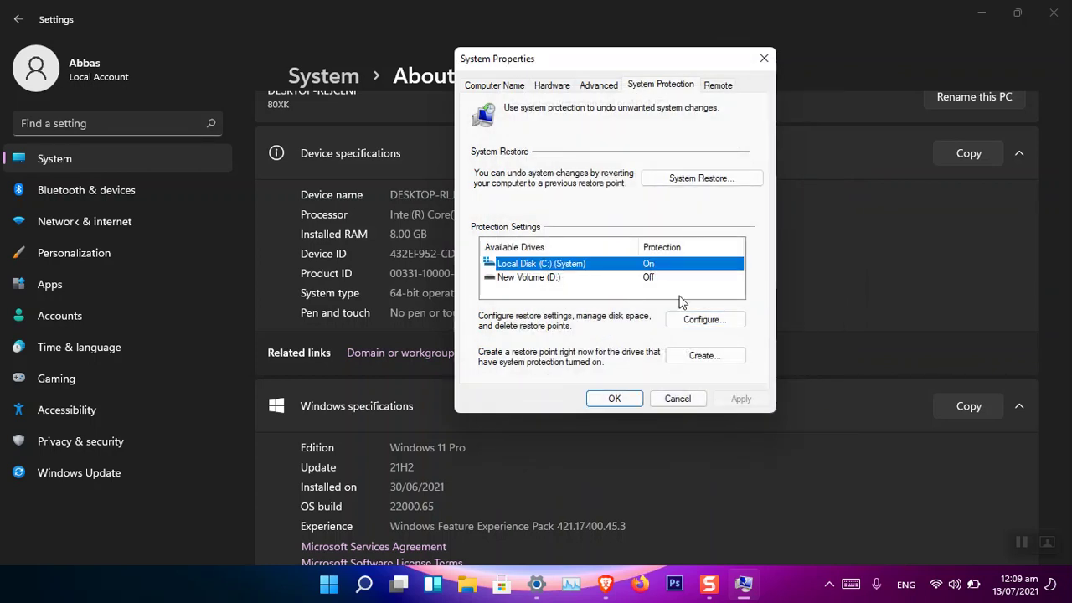
left_click(706, 357)
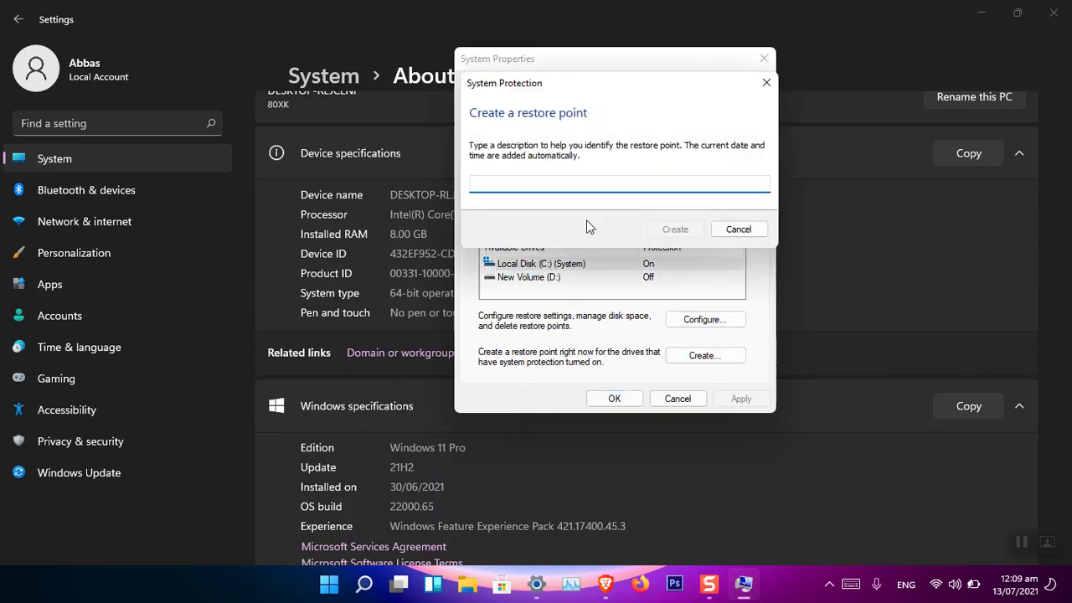
type("Windo")
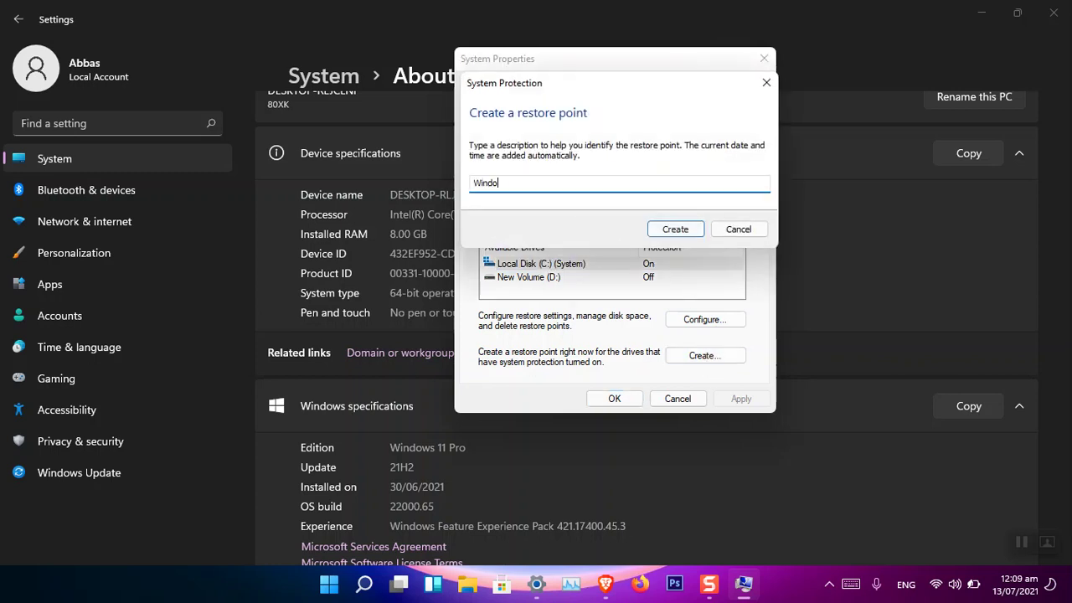
type("ws 11 Just")
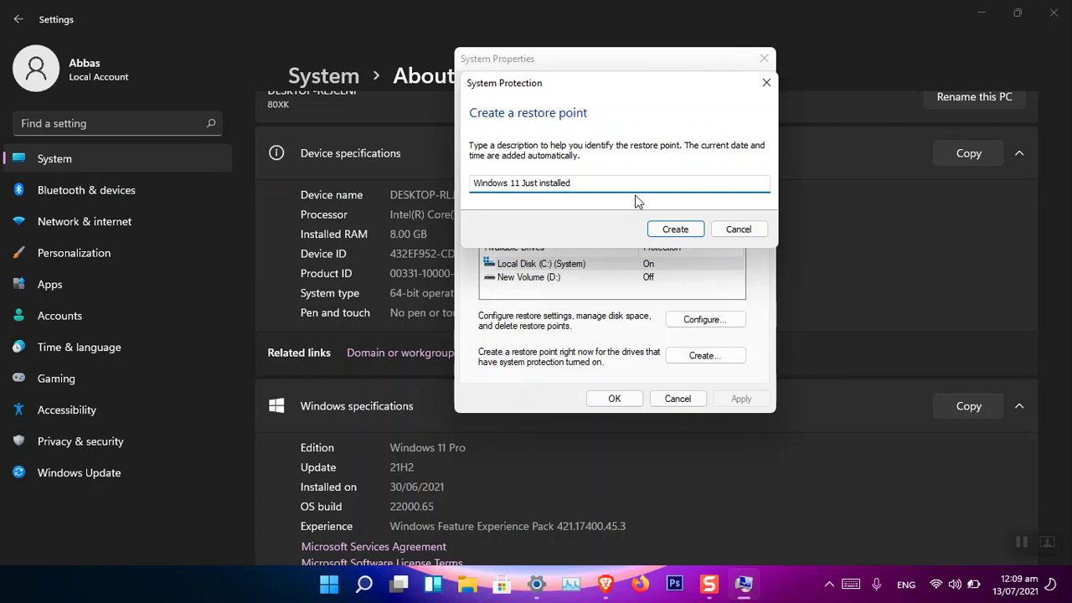
type(" installed")
left_click(677, 229)
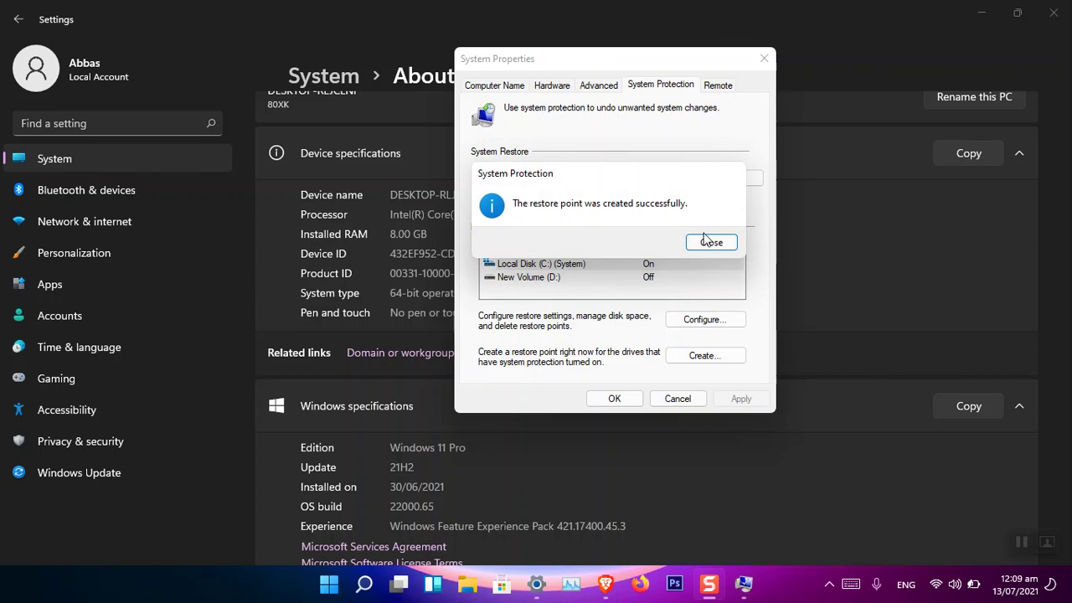
left_click(710, 243)
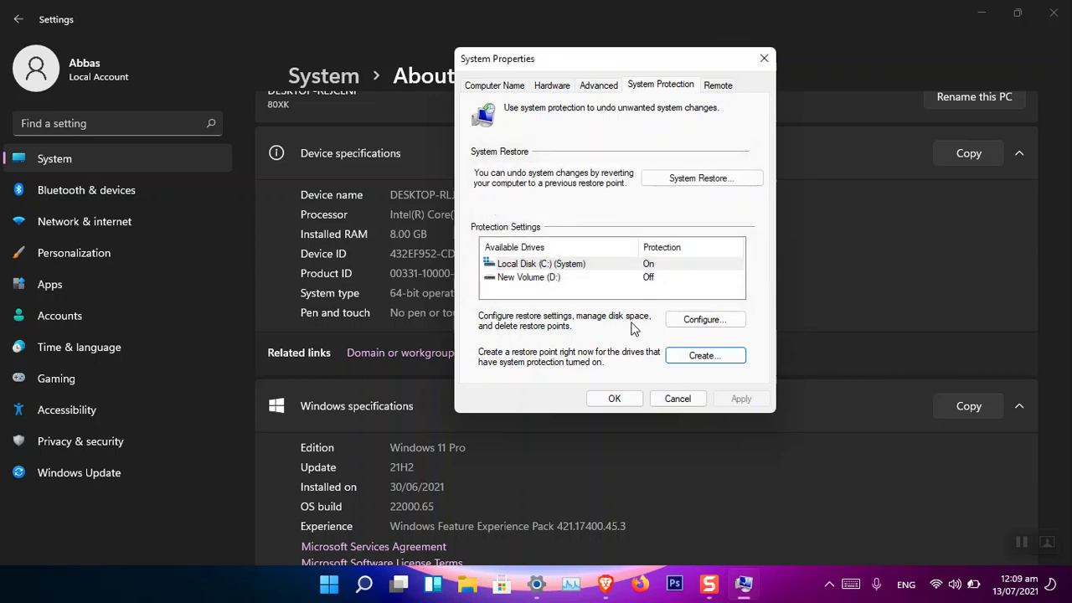
Launch System Restore from System Properties and scan for programs affected by the recommended restore
left_click_drag(842, 8, 647, 79)
left_click(876, 92)
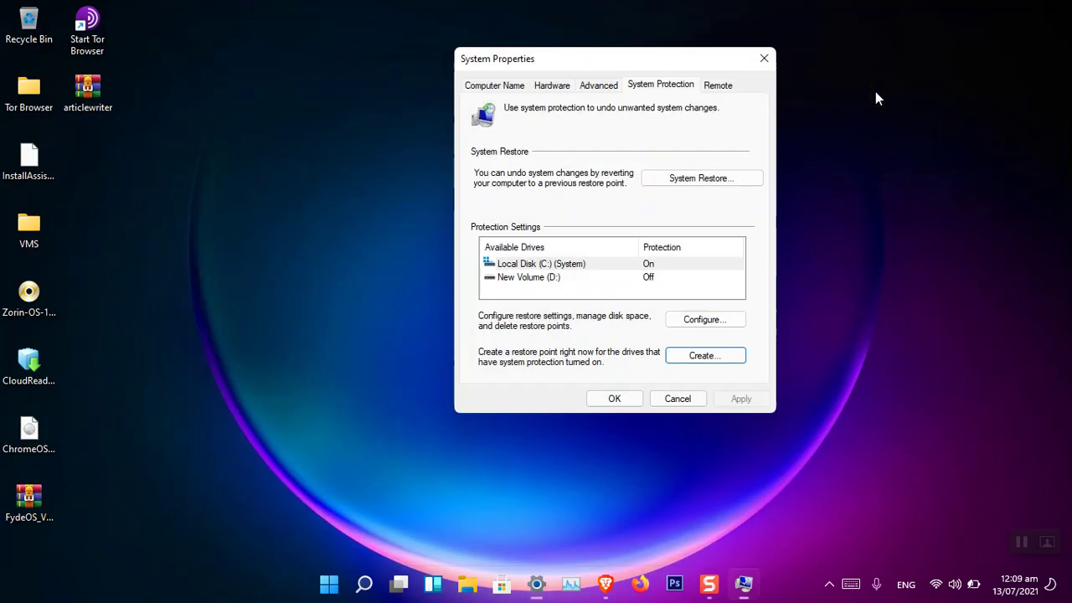
left_click_drag(570, 64, 490, 82)
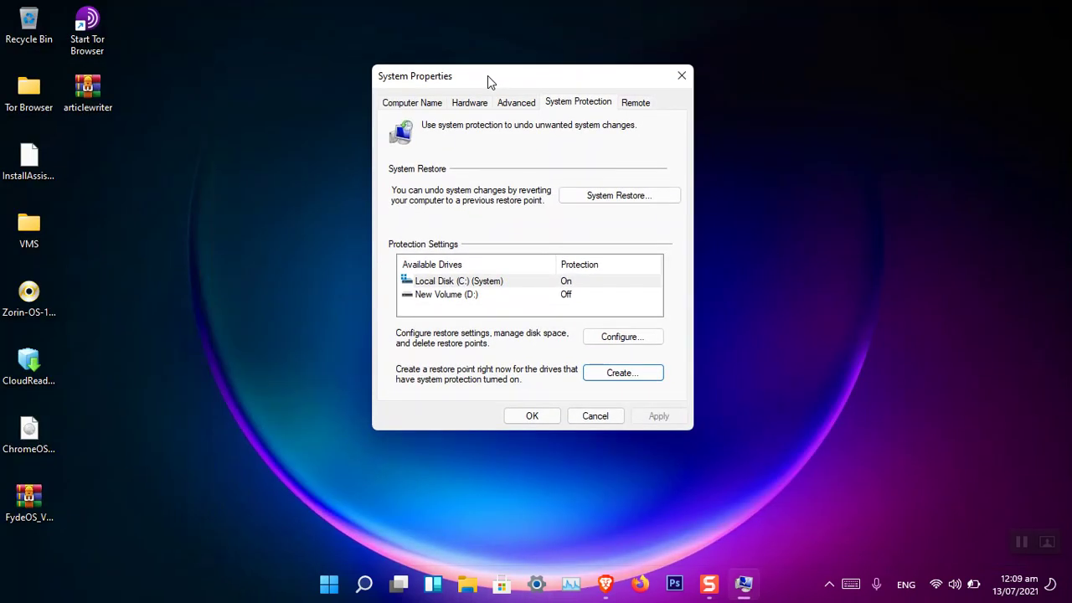
left_click(651, 201)
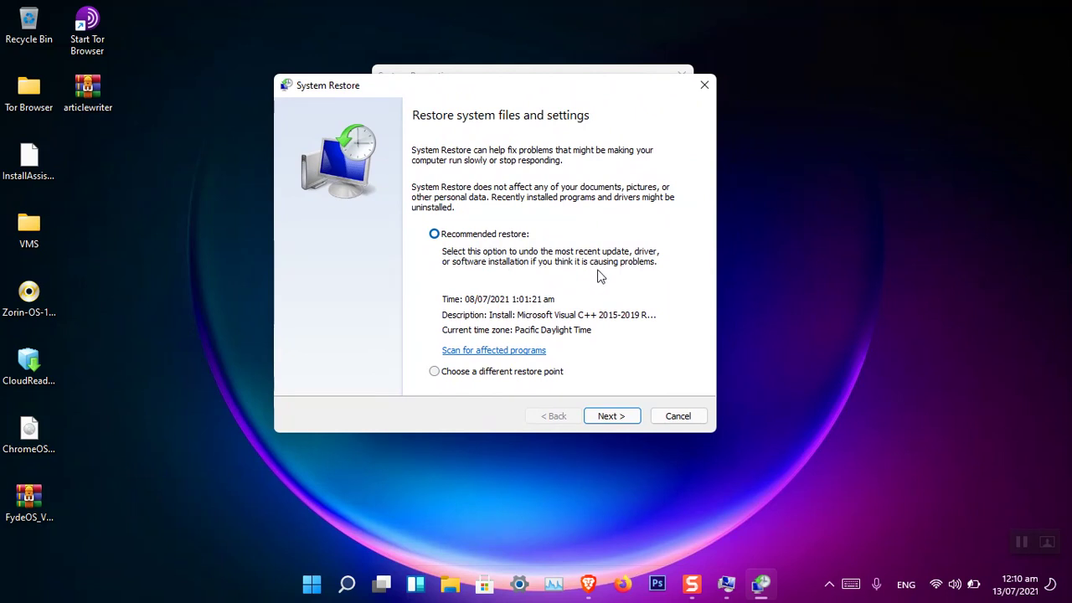
left_click(508, 354)
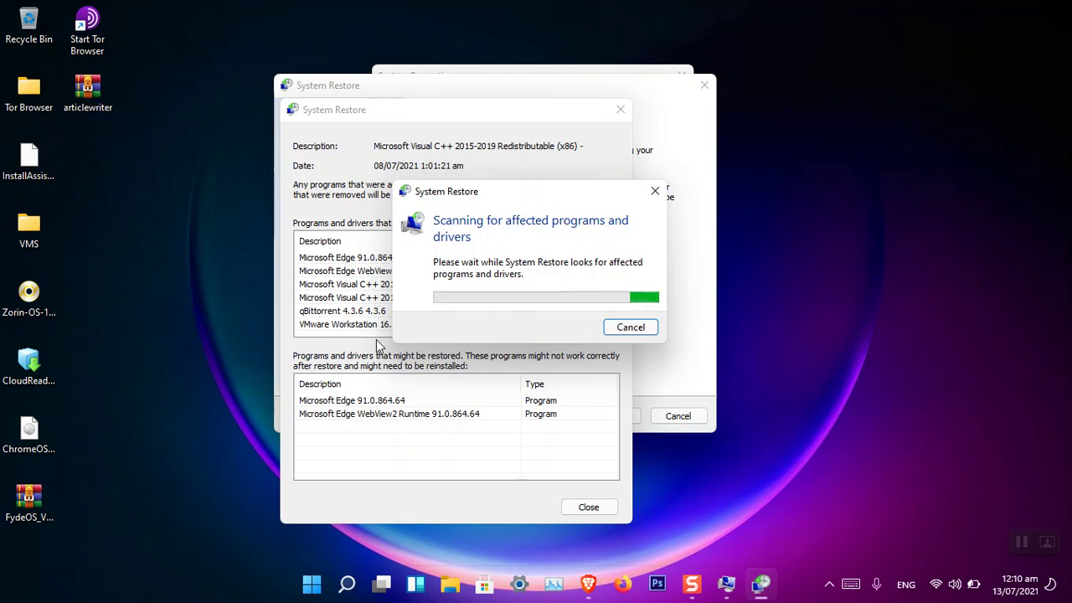
Examine the programs and drivers that the recommended restore would delete or might restore, and close the scan results
left_click_drag(502, 197, 410, 274)
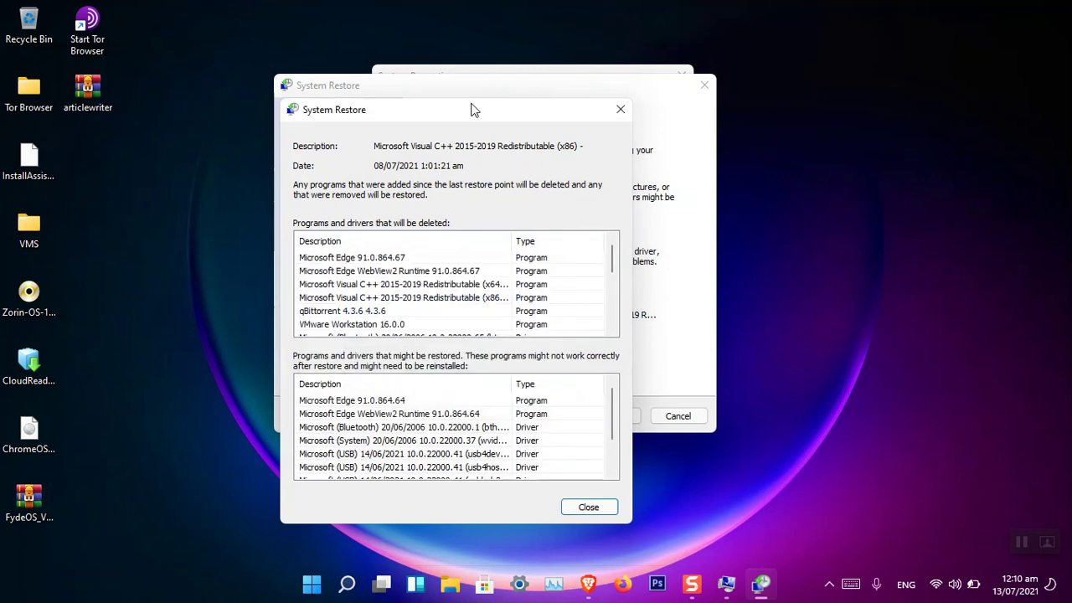
left_click_drag(471, 108, 871, 73)
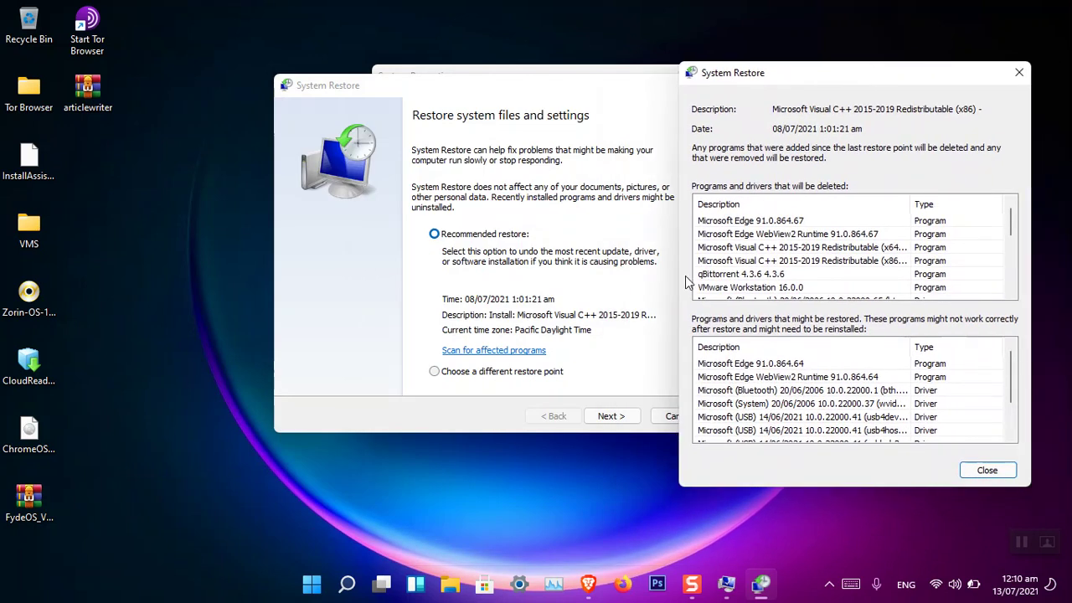
left_click_drag(794, 83, 817, 55)
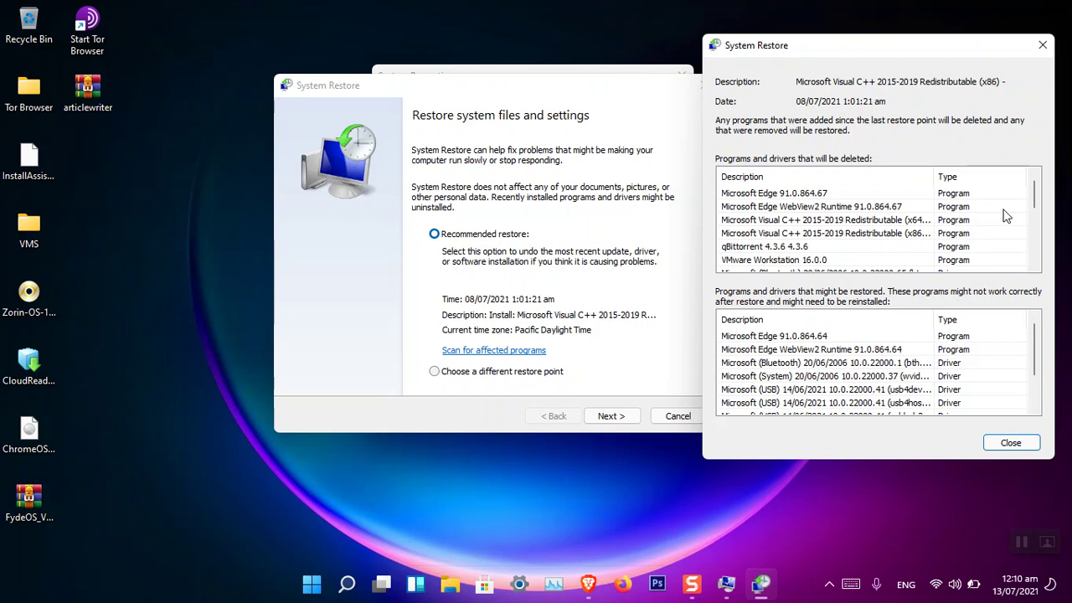
left_click_drag(1039, 201, 1038, 260)
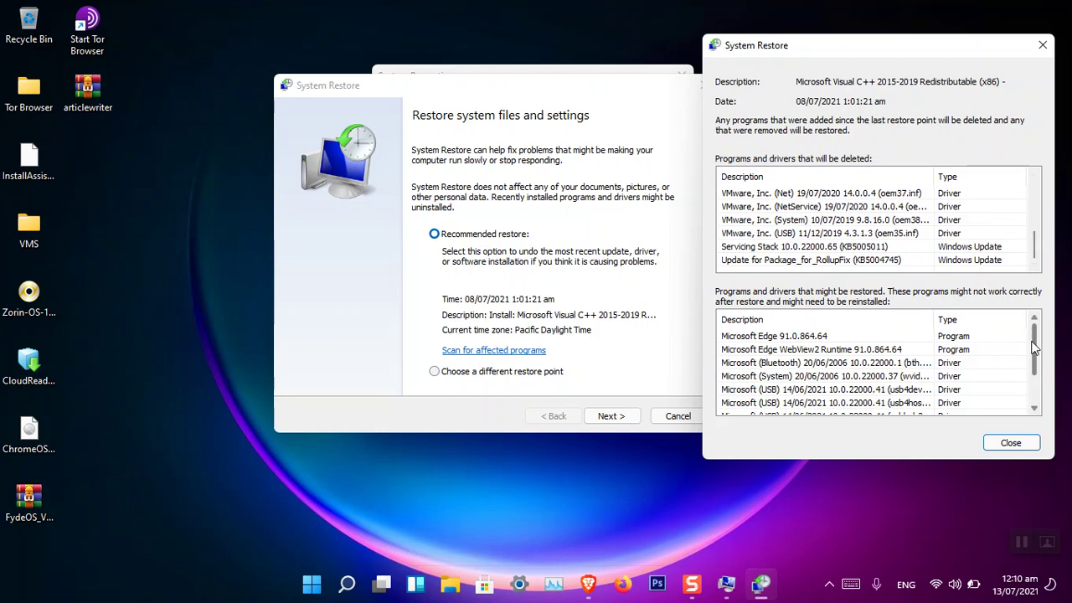
left_click_drag(1036, 354, 1037, 377)
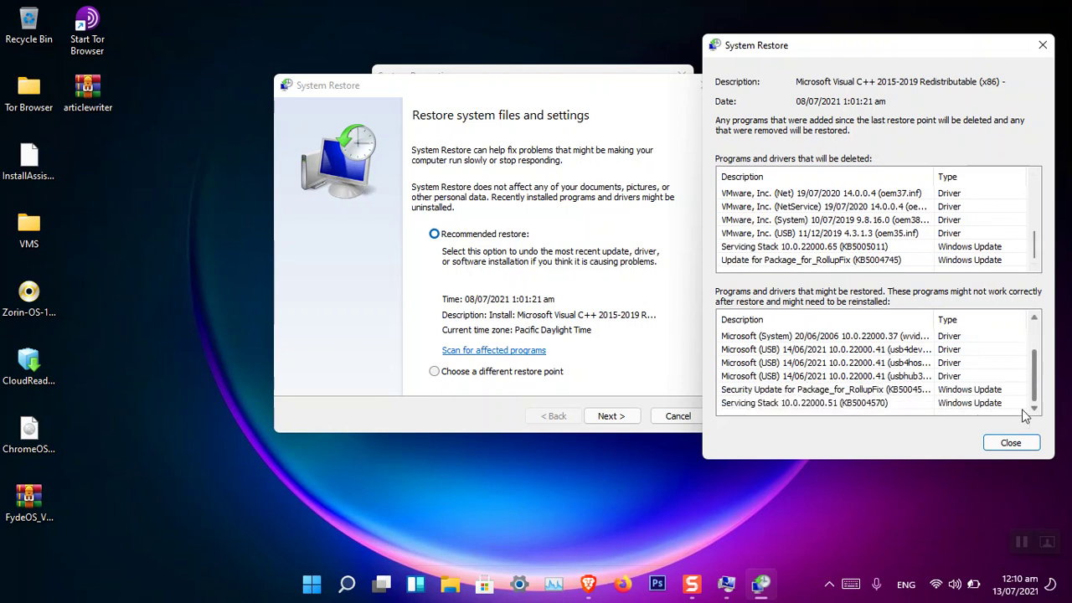
left_click(1010, 444)
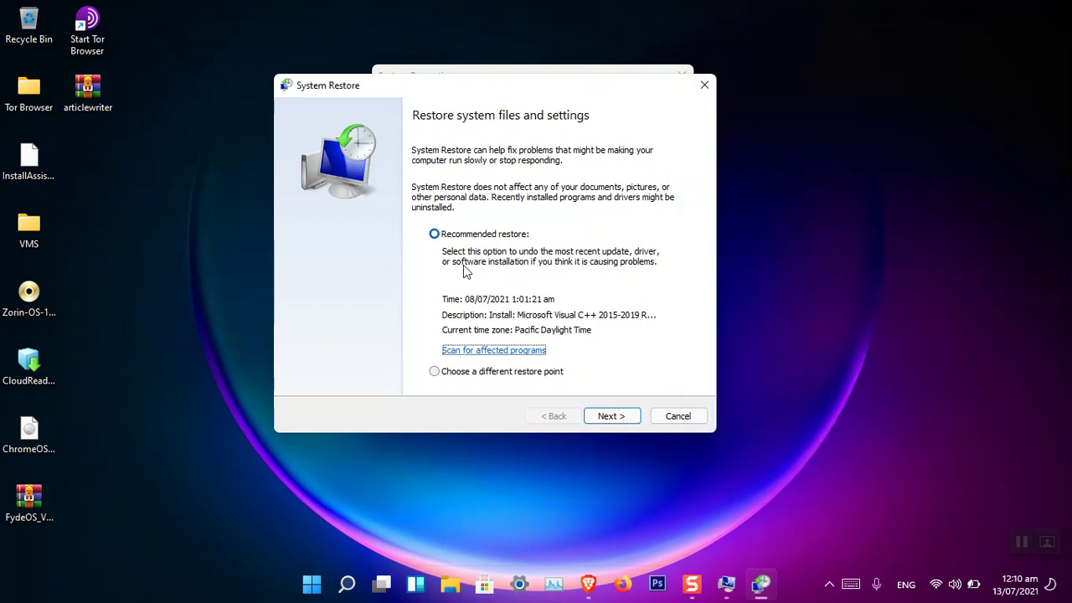
Choose a different restore point, "windows 11 22000.65 just installed", proceed to its confirmation page, and cancel System Restore
left_click(471, 379)
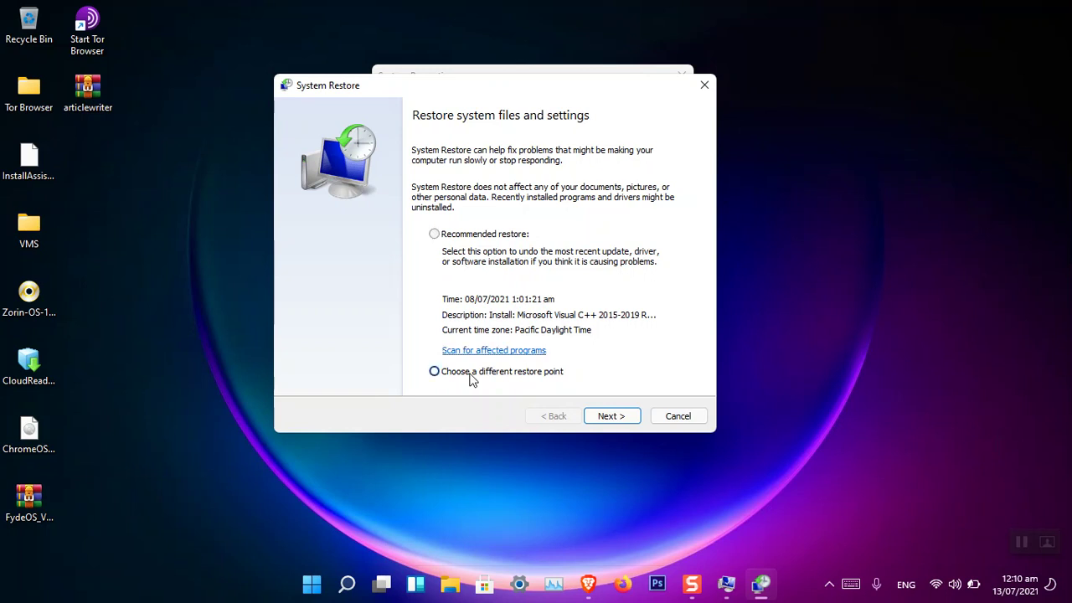
left_click(607, 415)
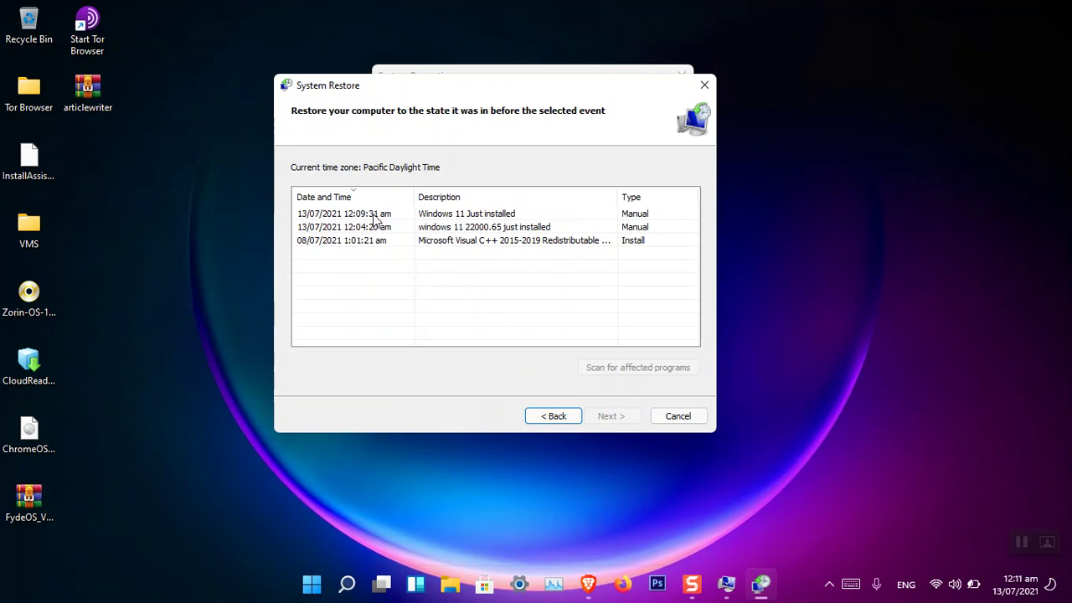
left_click(433, 232)
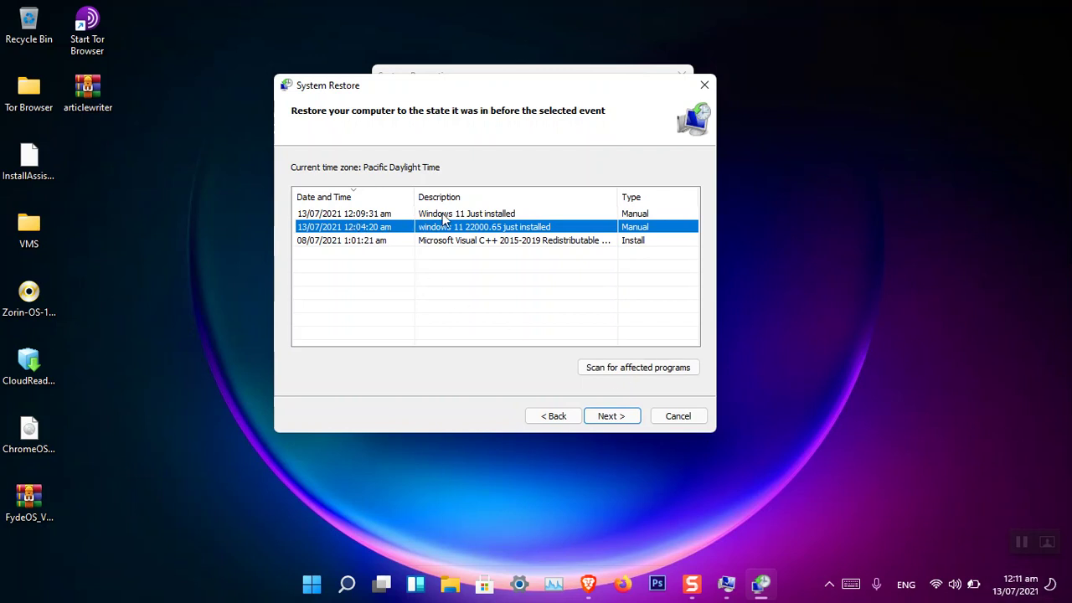
left_click(365, 216)
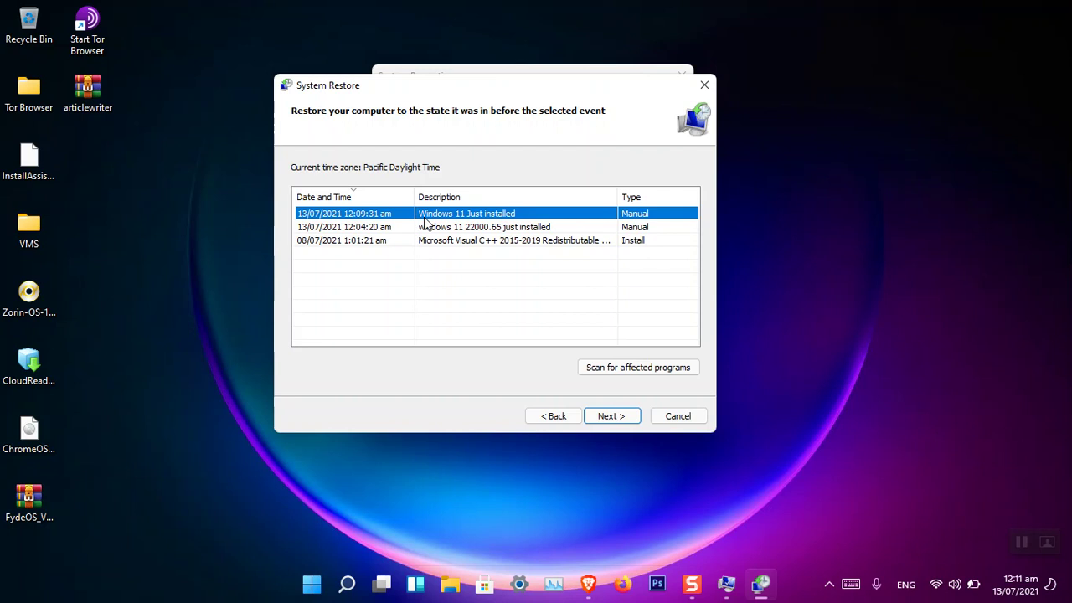
left_click(489, 229)
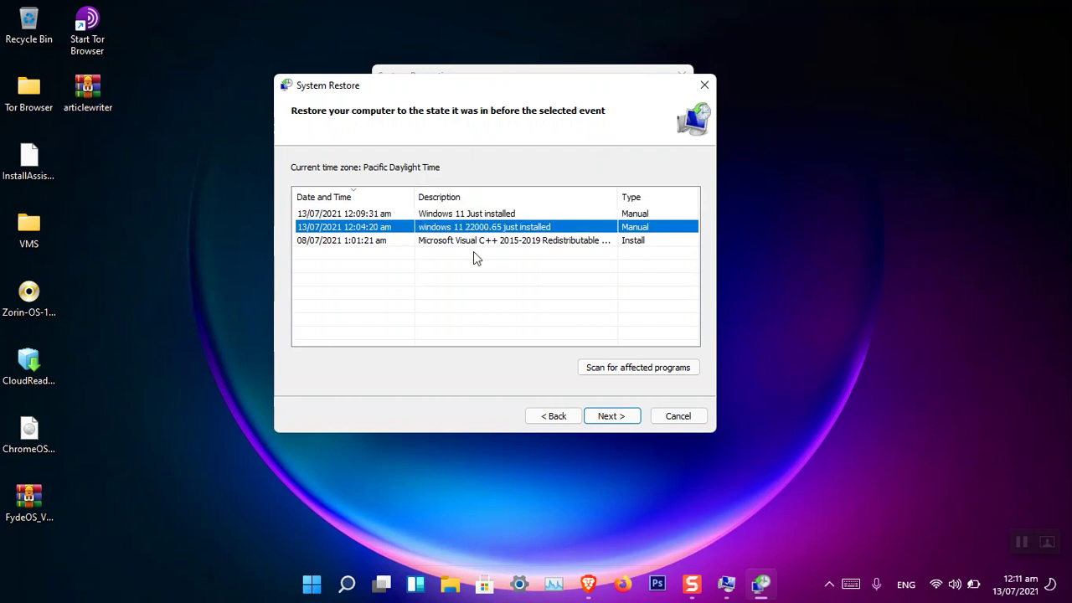
left_click(604, 419)
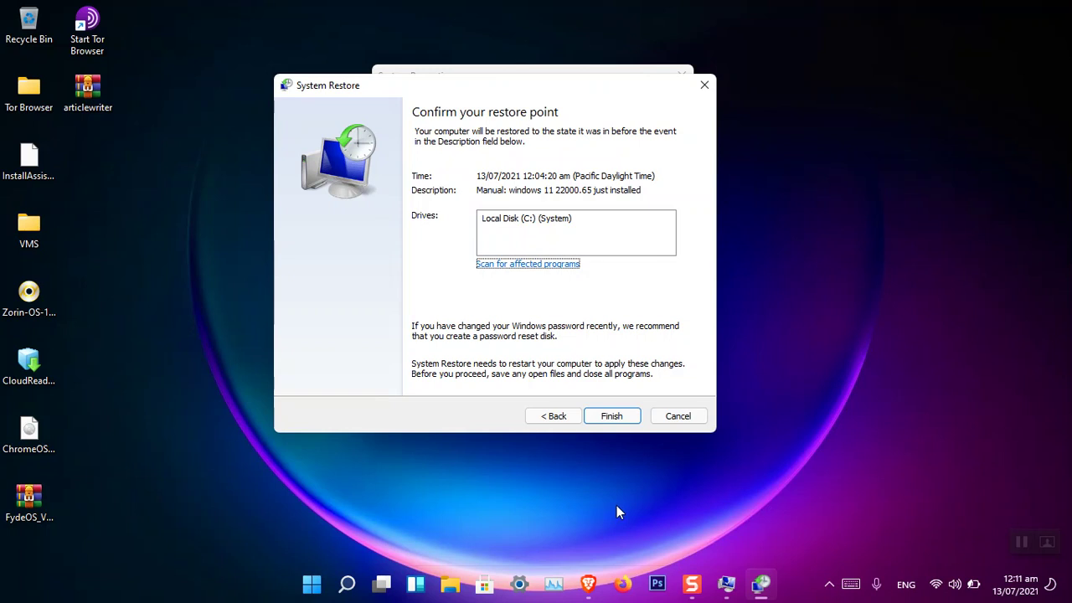
left_click(670, 417)
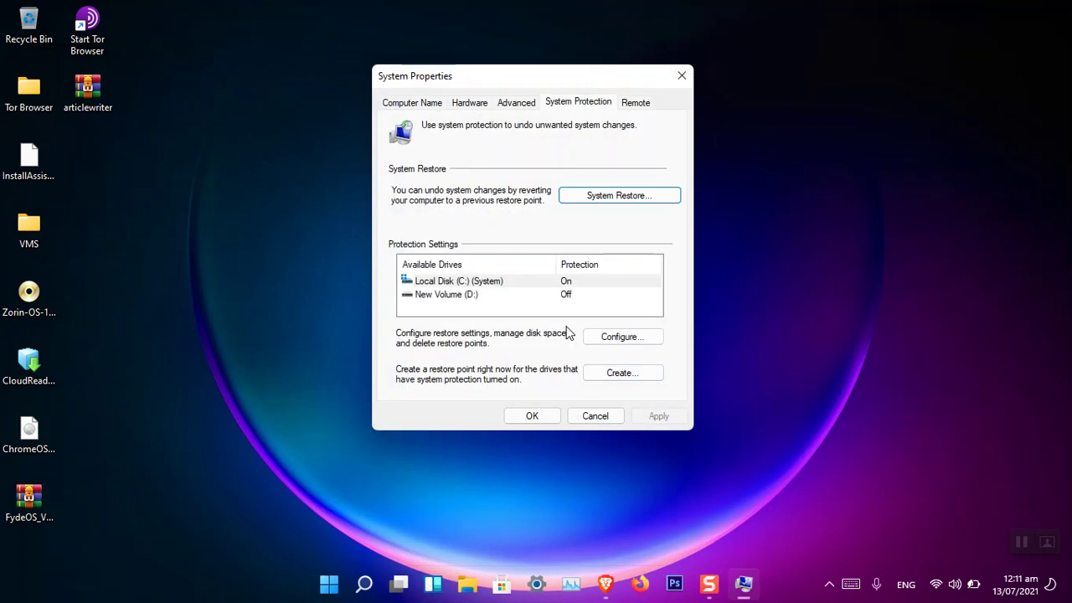